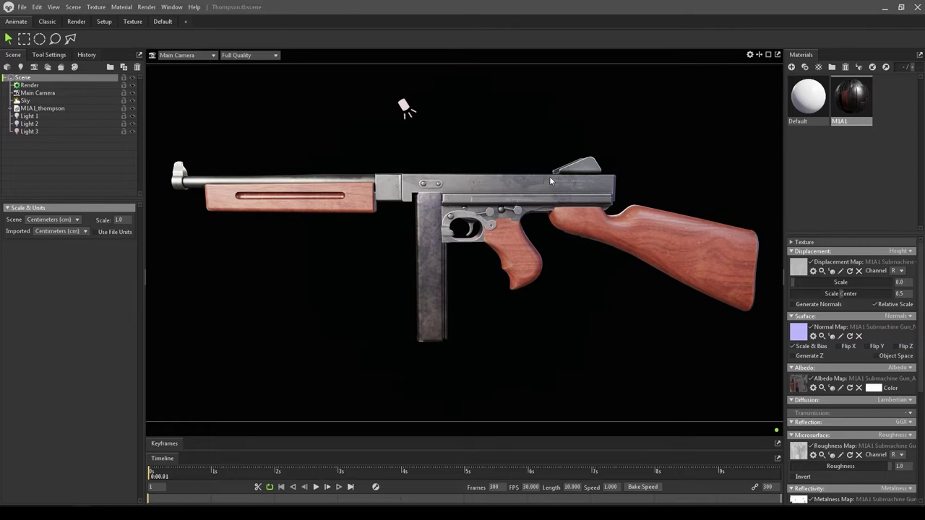
Orbit the camera to a side-on view of the whole Thompson gun
left_click_drag(549, 177, 426, 194)
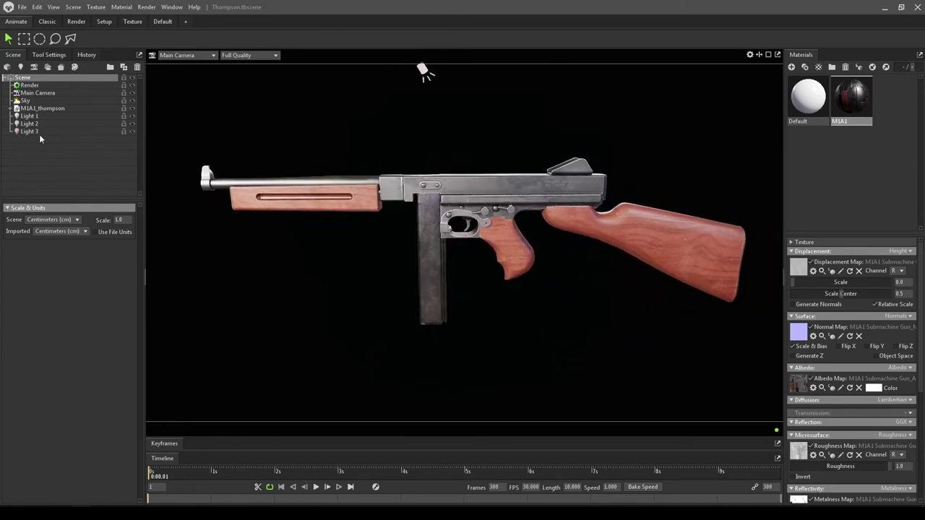
Start a Marmoset Viewer export to Desktop/scene.mview with the title 'Thompson'
left_click(22, 6)
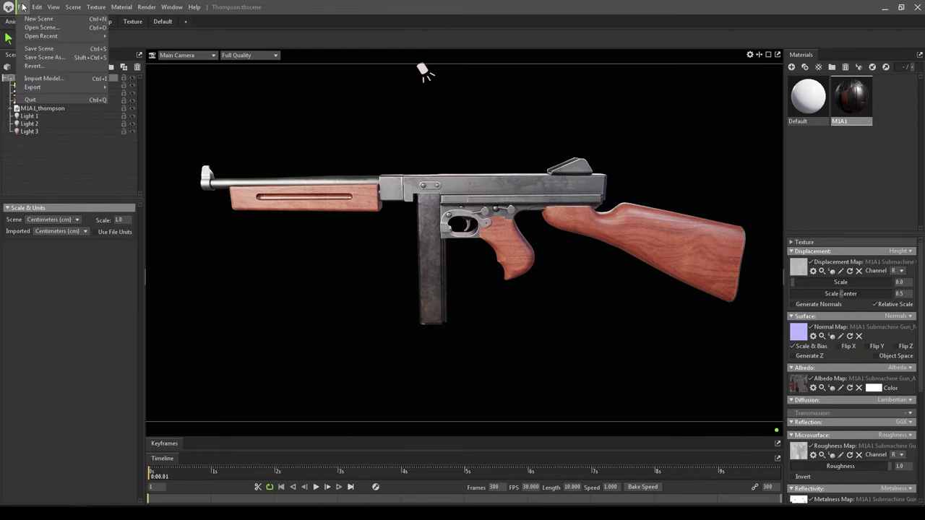
mouse_move(62, 87)
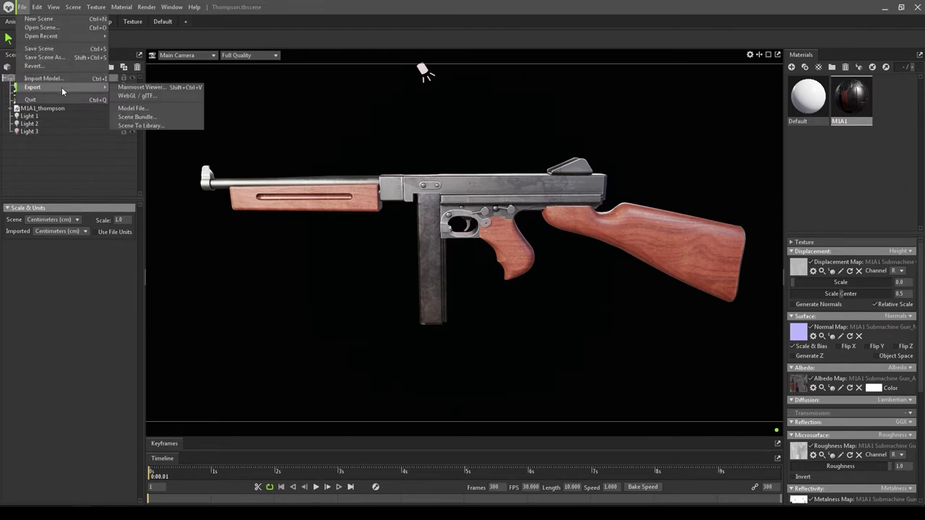
left_click(145, 87)
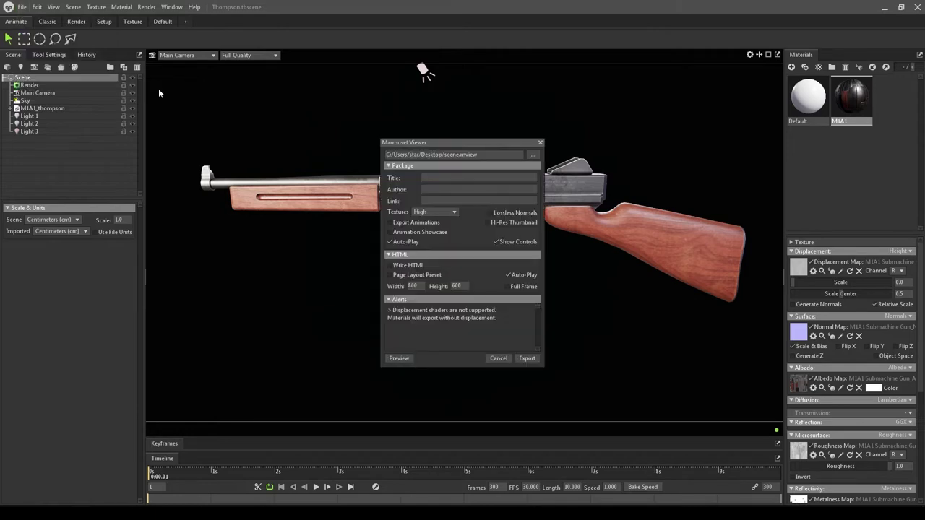
left_click(532, 154)
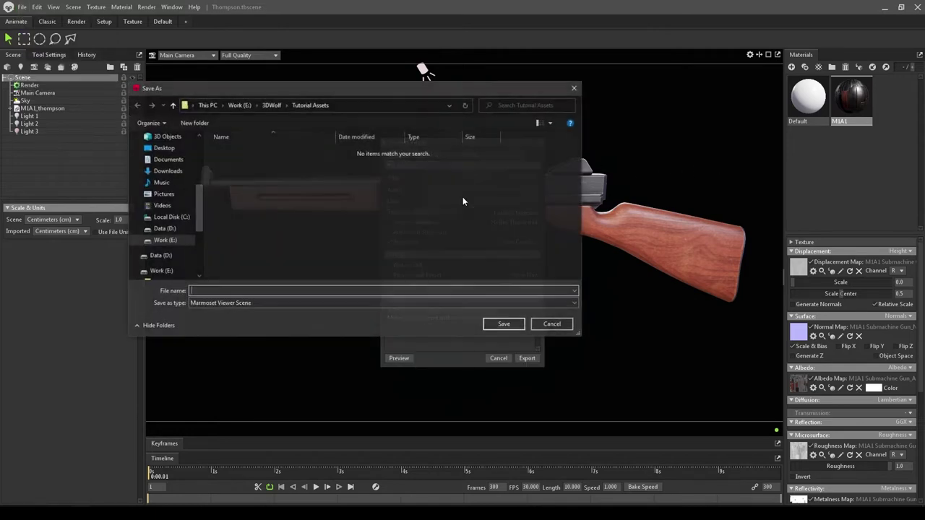
left_click(162, 148)
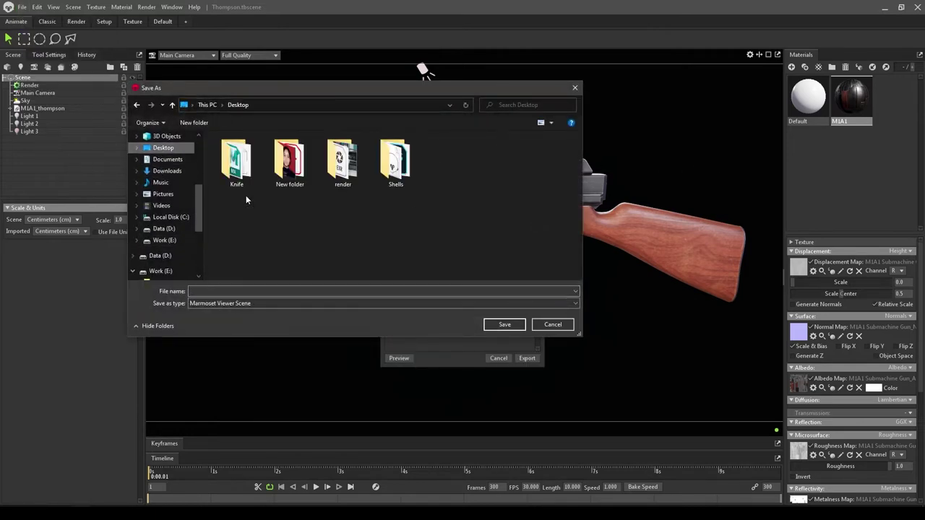
left_click(505, 325)
type("Thompson")
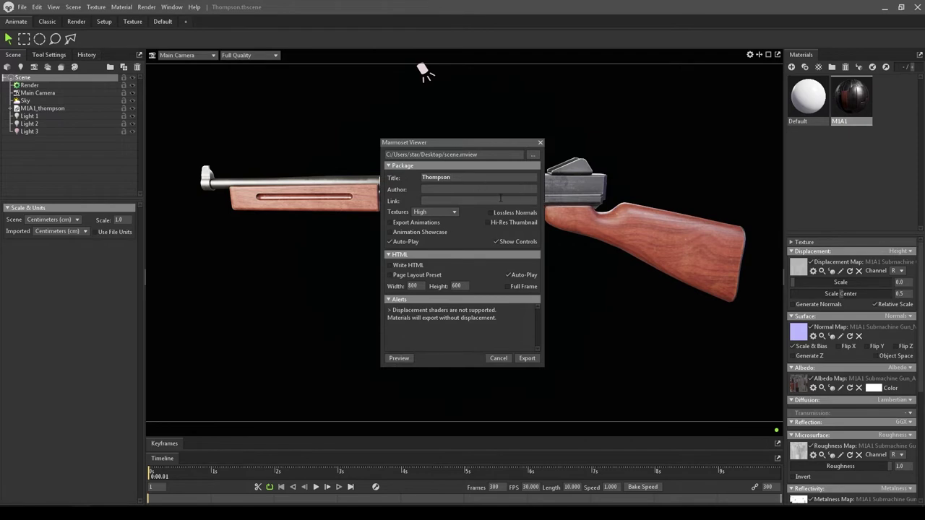
Set Textures to Unreasonable; tick Lossless Normals, Export Animations, Animation Showcase and Hi-Res Thumbnail
left_click(512, 192)
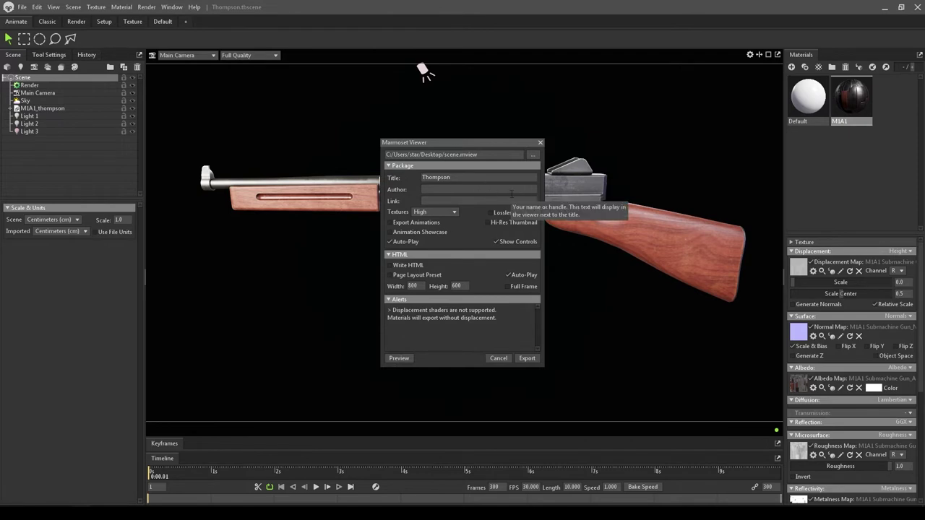
left_click(502, 201)
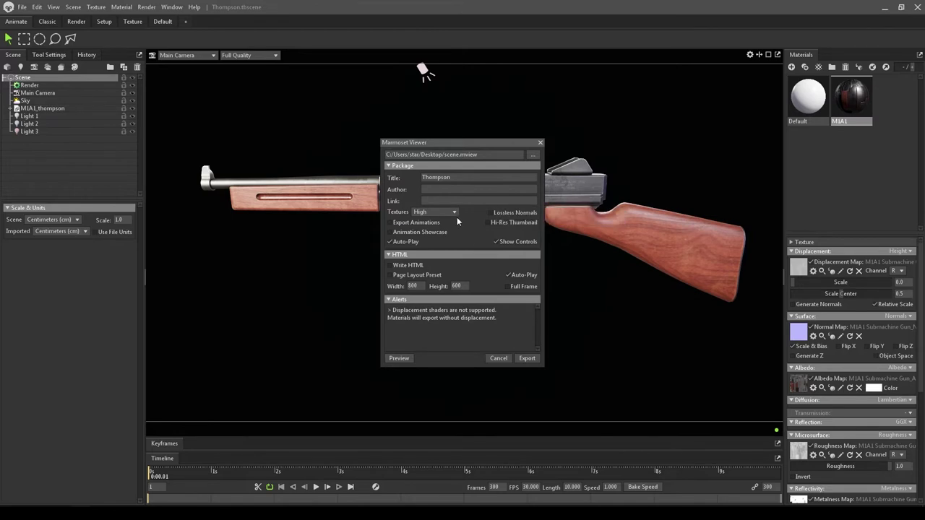
left_click(437, 212)
left_click(439, 239)
left_click(520, 213)
left_click(434, 223)
left_click(432, 233)
left_click(506, 223)
Preview the Thompson export, orbiting it and zooming in on the grip
left_click(406, 359)
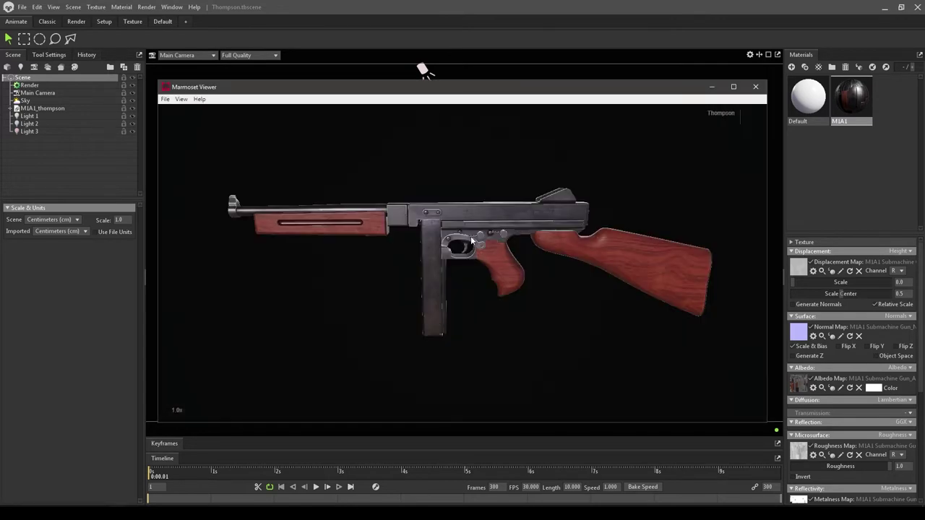
left_click_drag(471, 241, 473, 261)
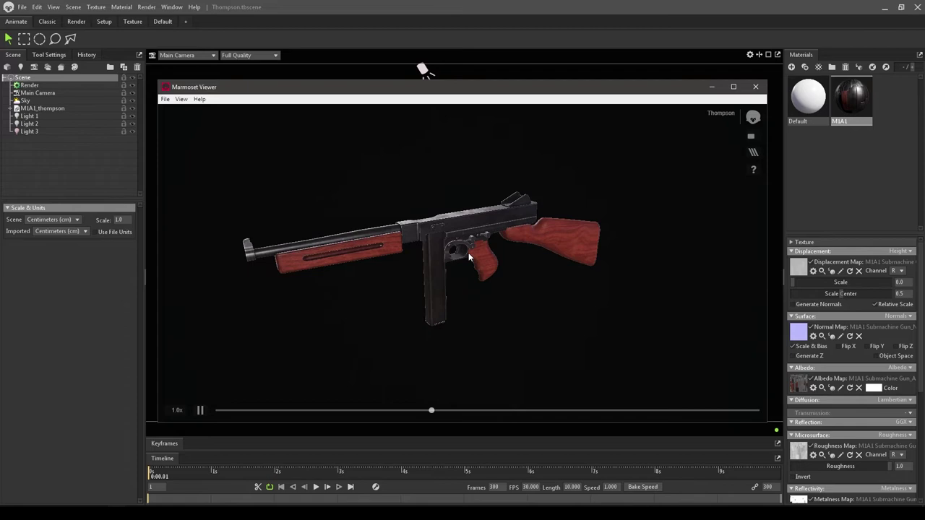
right_click_drag(468, 252, 502, 235)
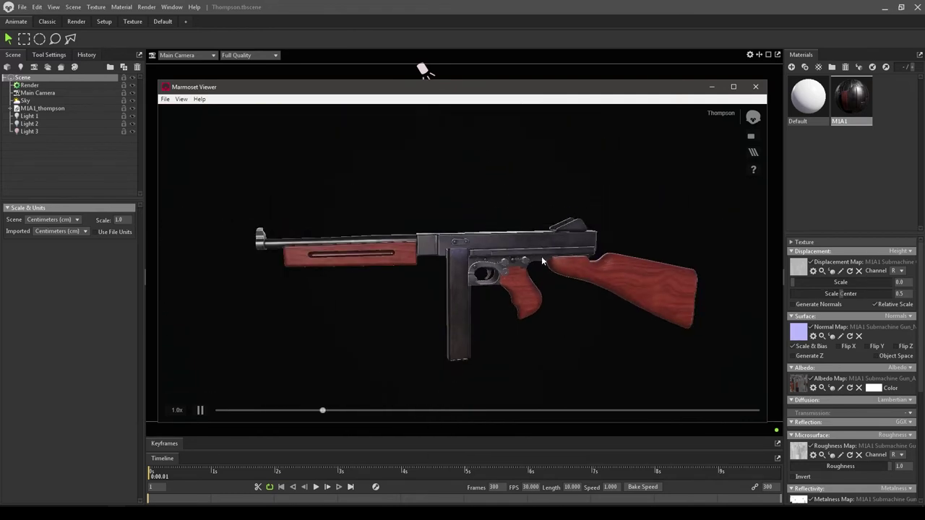
left_click(752, 153)
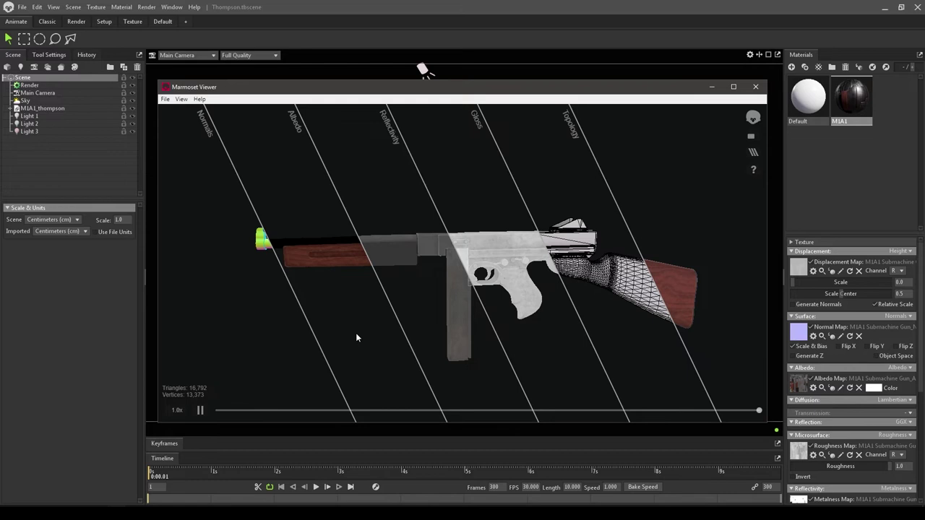
left_click(316, 355)
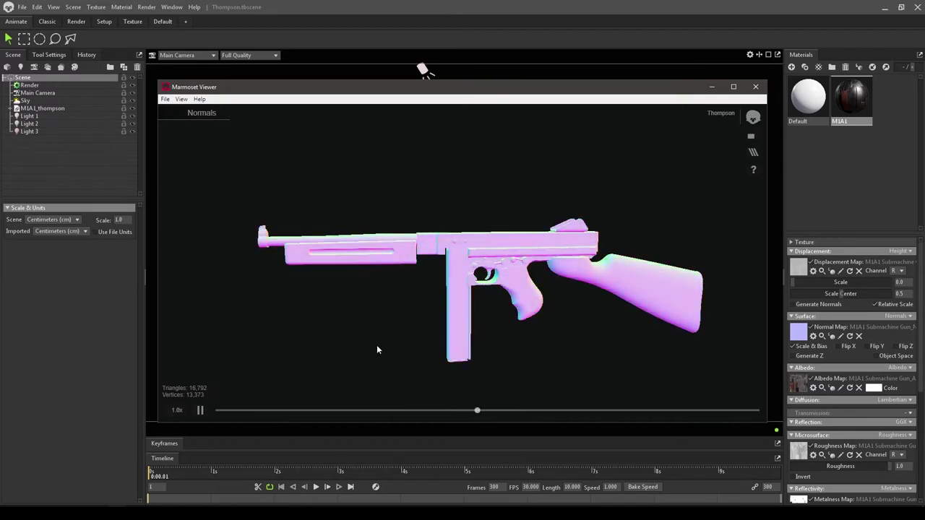
left_click(754, 159)
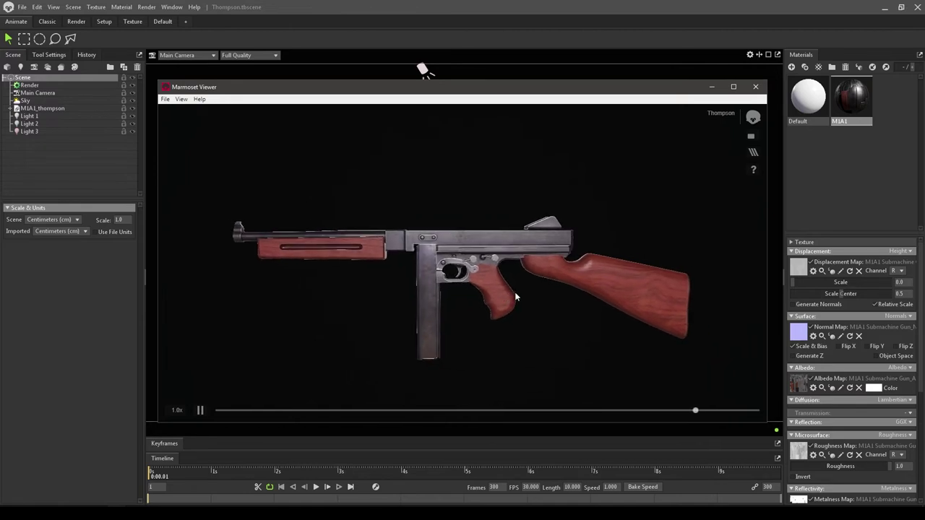
left_click(752, 154)
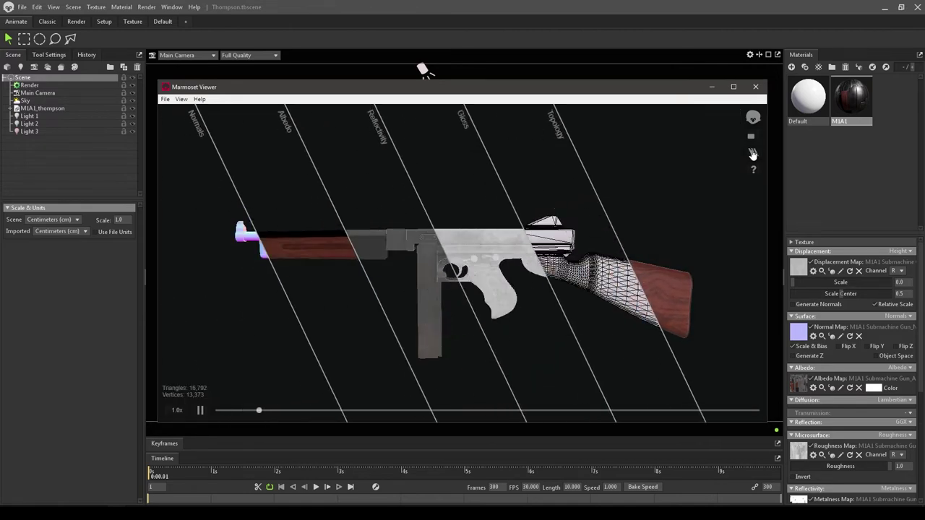
left_click(589, 302)
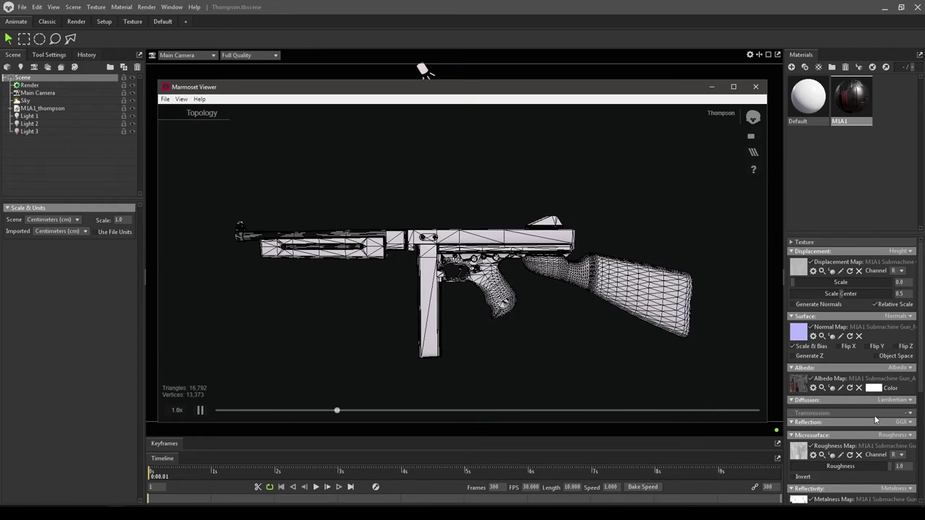
left_click(753, 154)
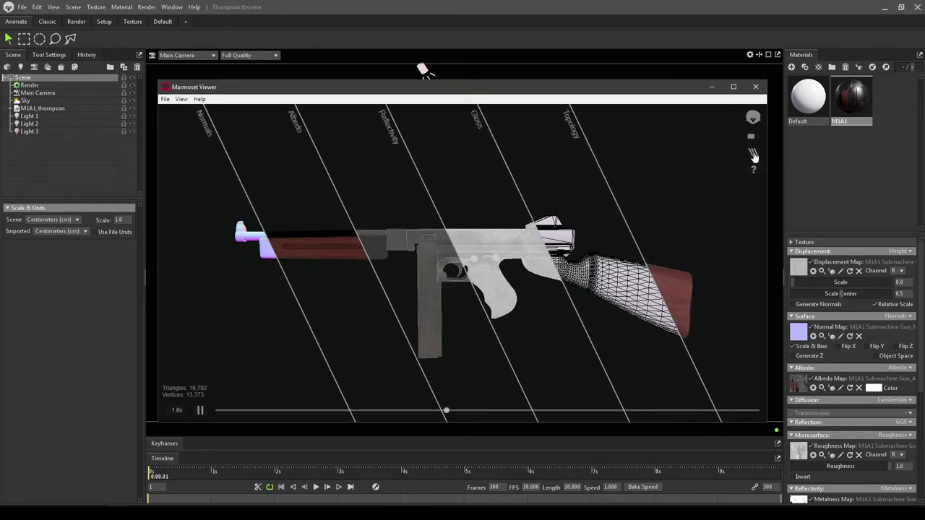
left_click(753, 154)
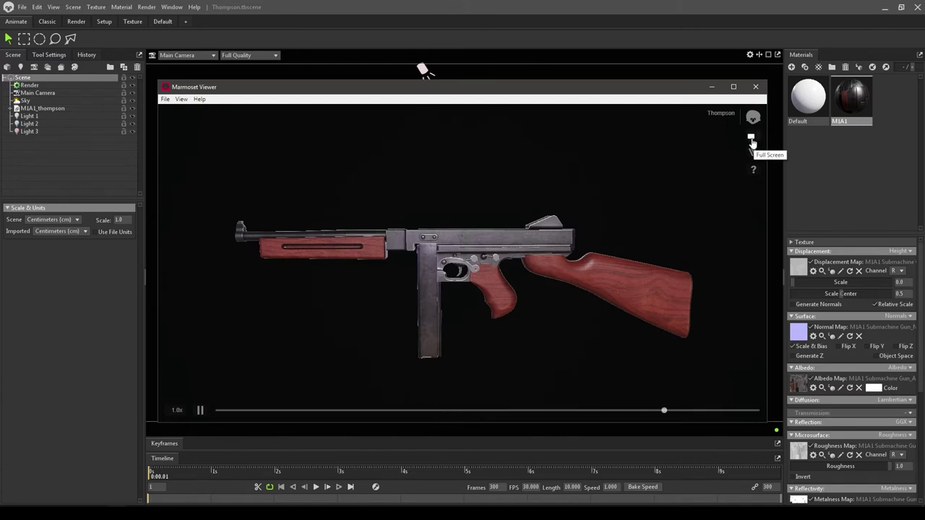
View the preview full screen at a nose-up angle, then export scene.mview
left_click(751, 137)
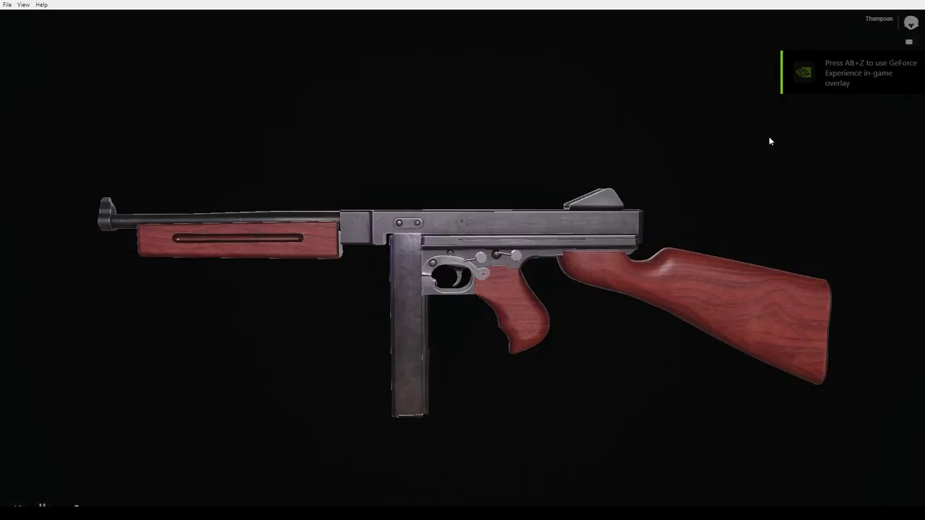
left_click_drag(306, 380, 495, 278)
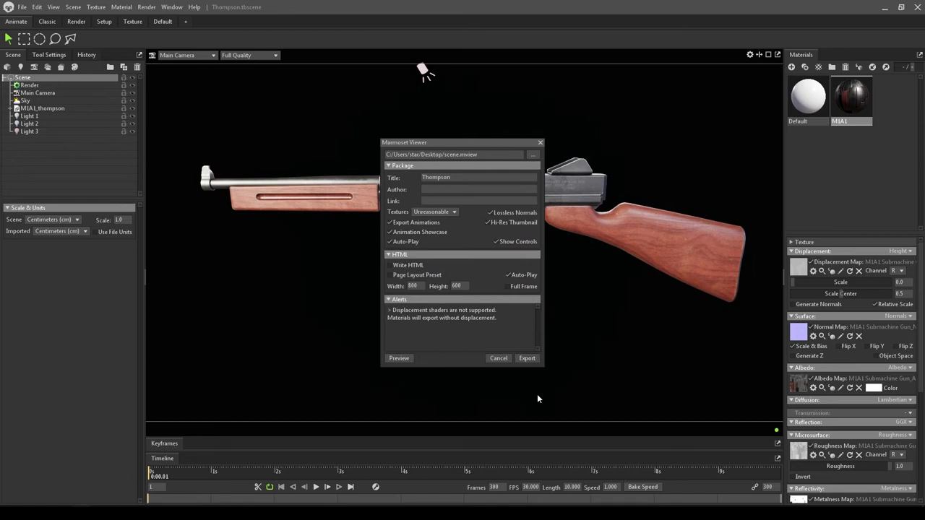
left_click(535, 359)
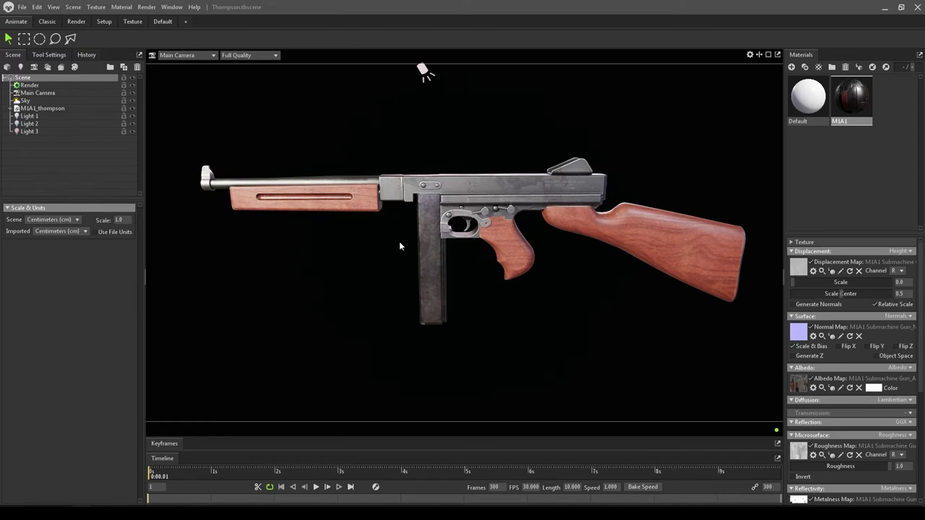
Open scene.mview from the desktop in Marmoset Viewer, maximized
left_click(884, 8)
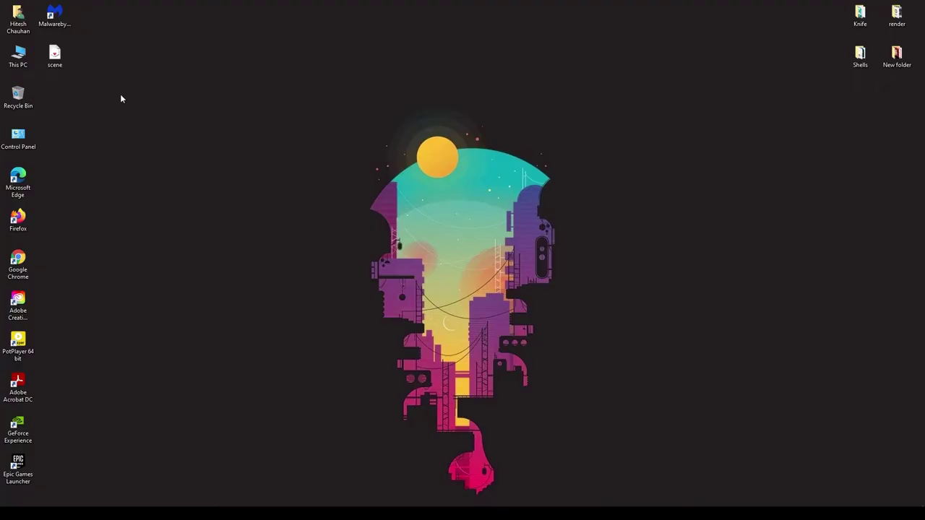
left_click(55, 70)
key("Return")
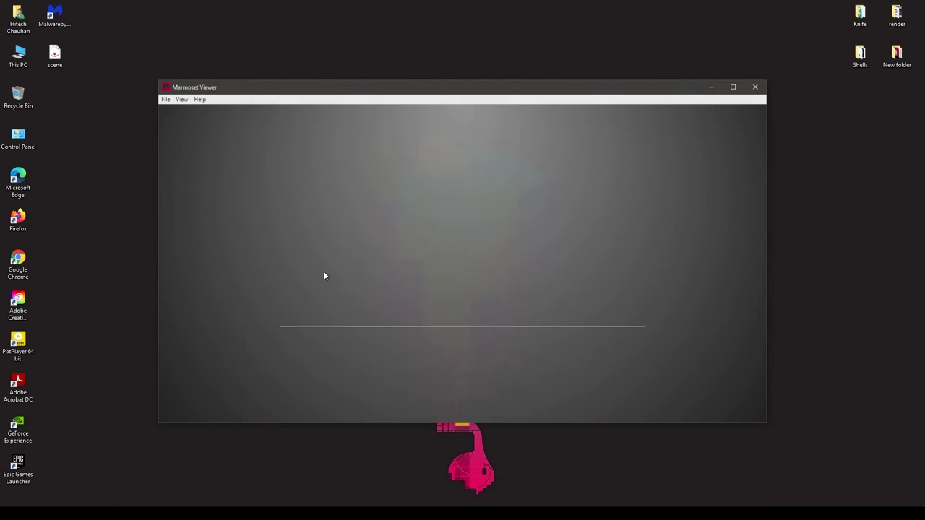
left_click(733, 86)
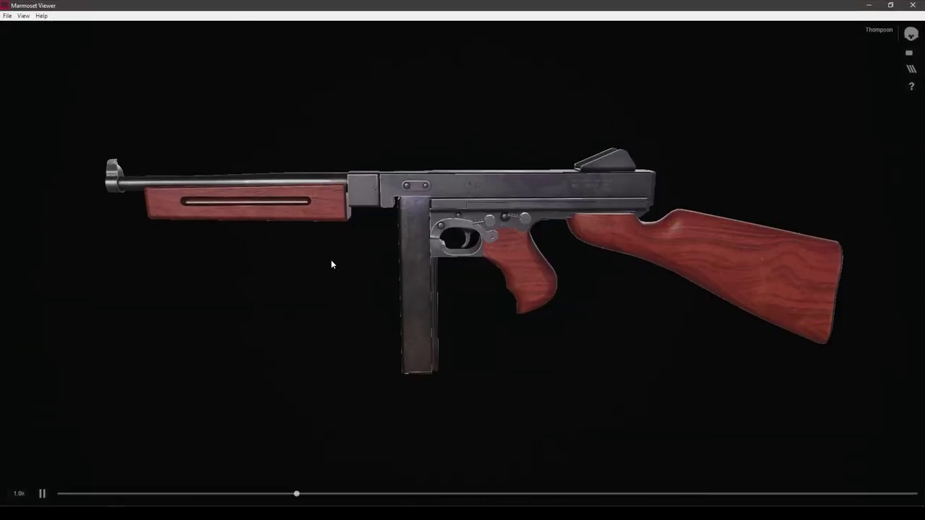
Orbit the Thompson model in the standalone Marmoset Viewer
left_click_drag(331, 259, 454, 255)
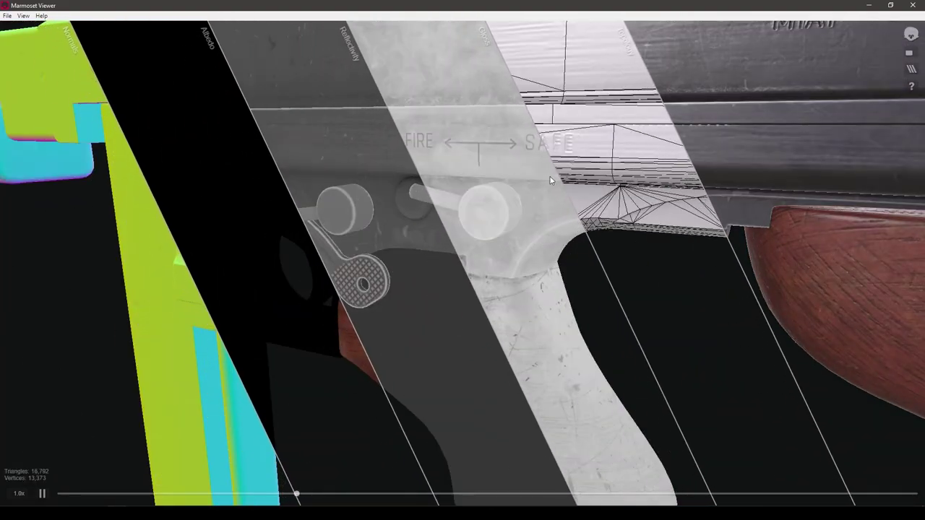
Show only the Normals layer, then return to the fully textured Thompson
left_click(131, 175)
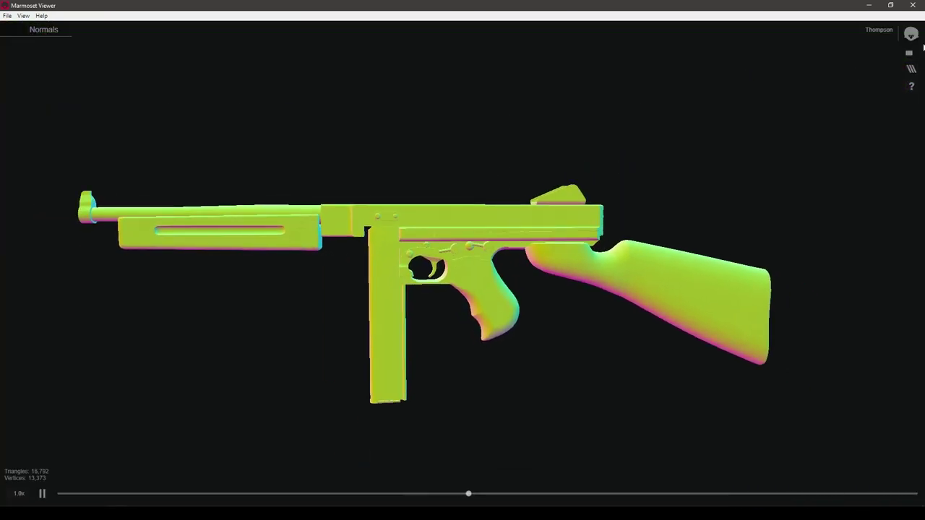
left_click(910, 68)
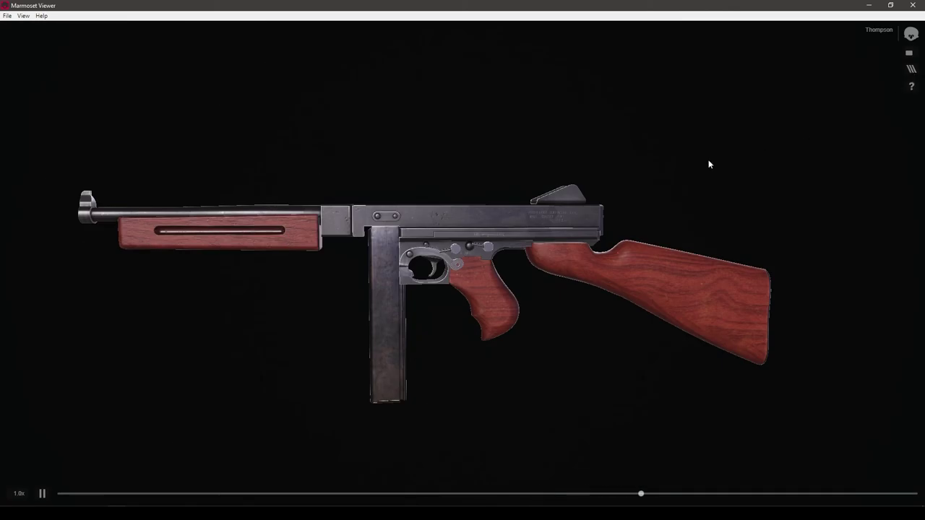